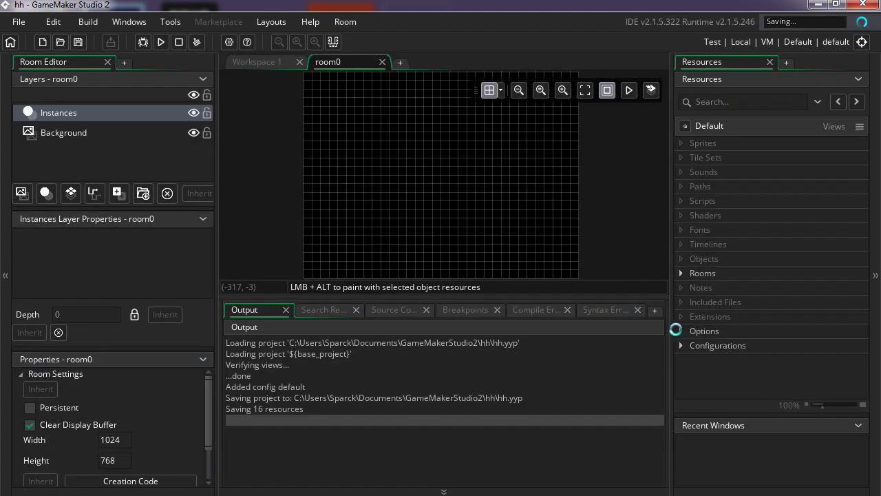
- Shorten the Output log so room0's editor is taller, and pan the room grid to the centre
drag(462, 297, 465, 403)
middle_drag(466, 232, 442, 277)
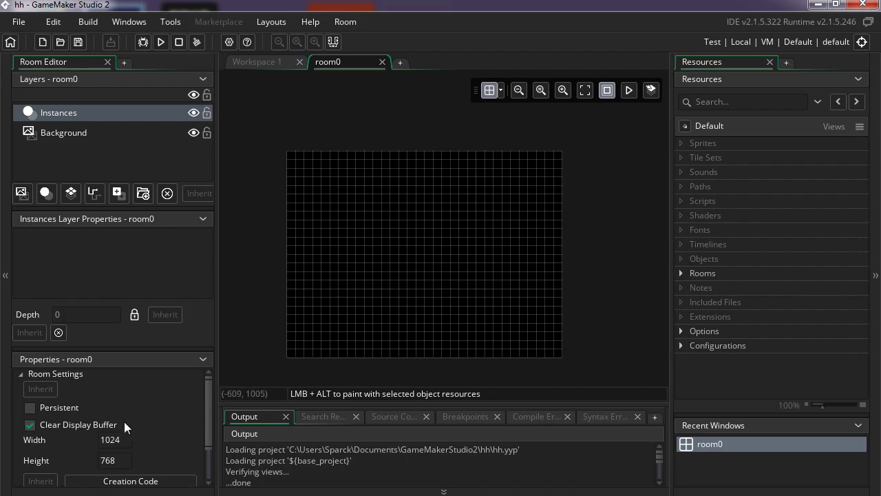
drag(209, 395, 205, 444)
- Set room0's width to 640 and height to 480
drag(124, 396, 89, 396)
text(640)
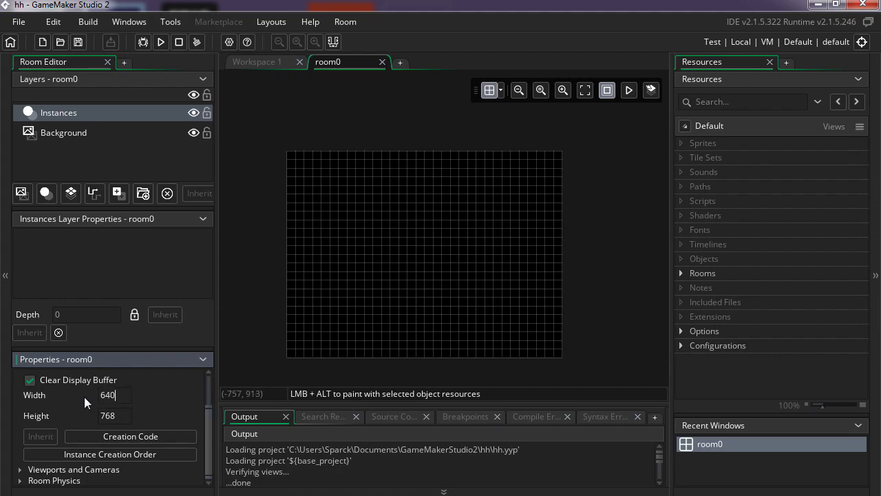
key(Return)
key(Tab)
text(480)
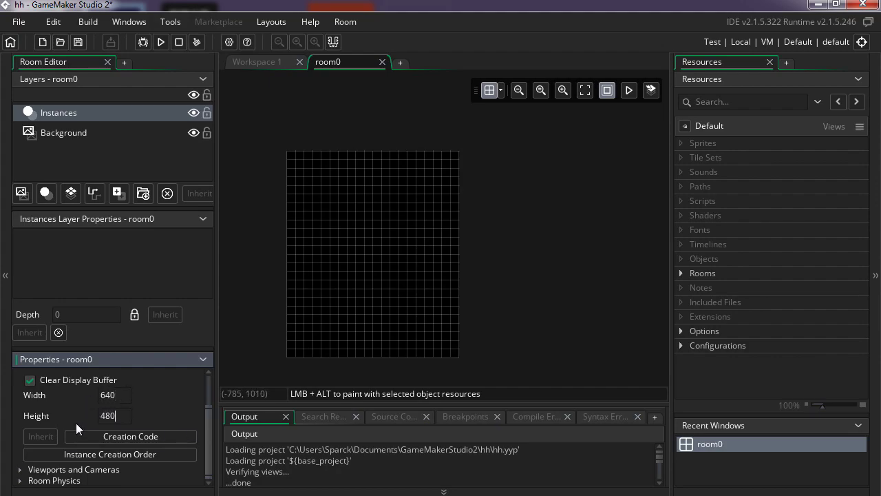
- Give the Background layer a purple colour
click(63, 132)
click(145, 284)
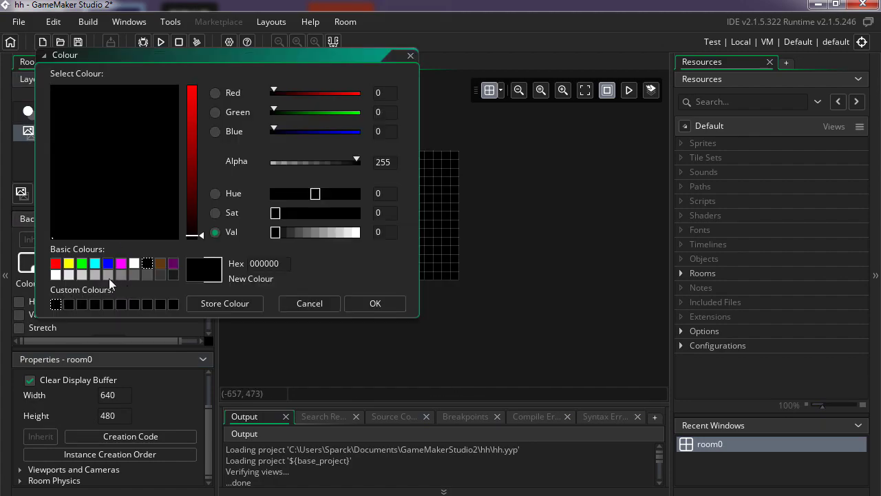
click(173, 263)
click(375, 303)
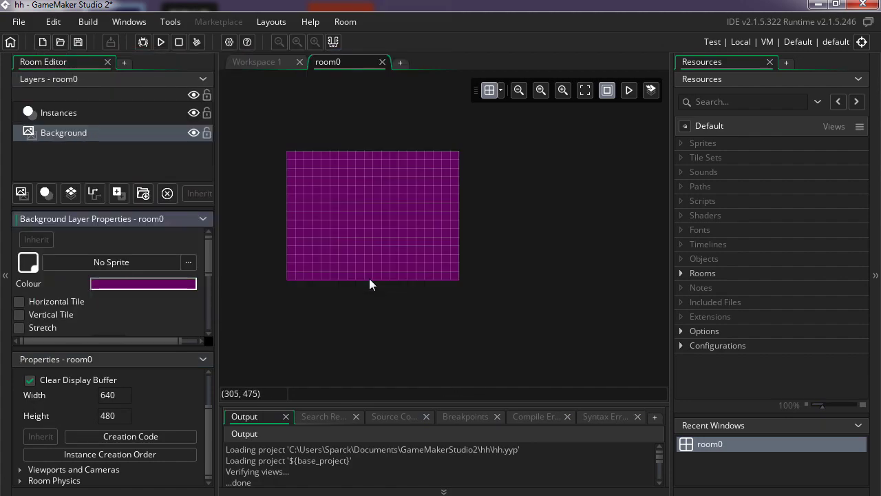
scroll(367, 232, up, 3)
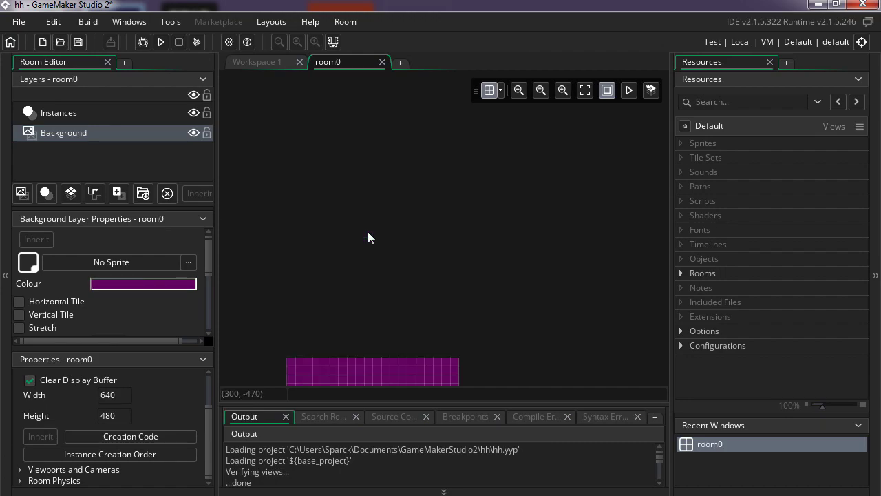
scroll(368, 231, down, 1)
ctrl+scroll(365, 228, up, 2)
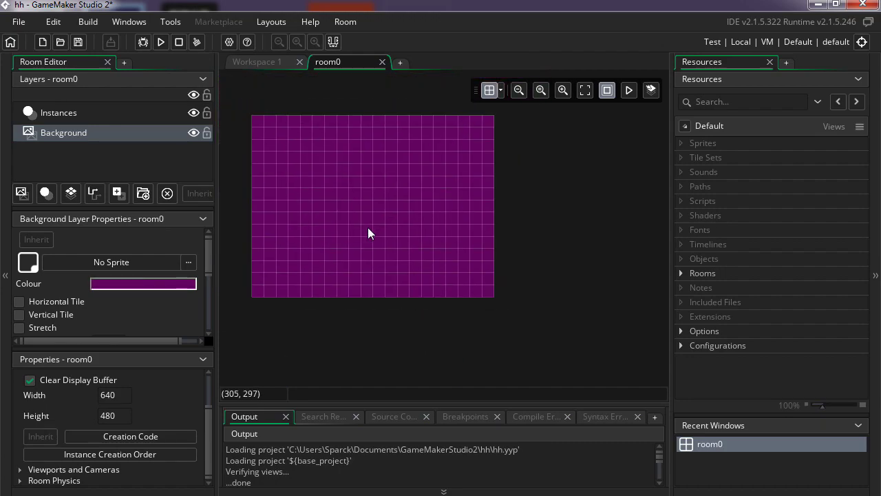
ctrl+scroll(367, 227, up, 2)
ctrl+scroll(368, 228, down, 2)
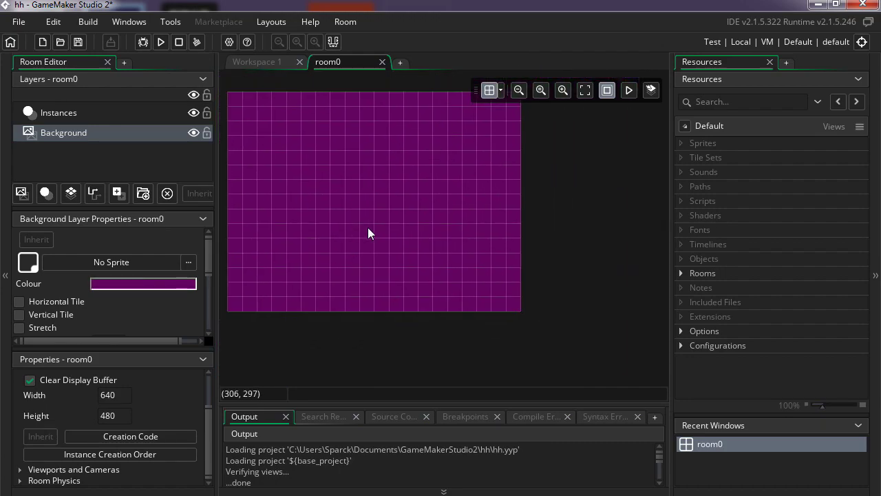
ctrl+scroll(368, 227, up, 2)
ctrl+scroll(368, 227, down, 1)
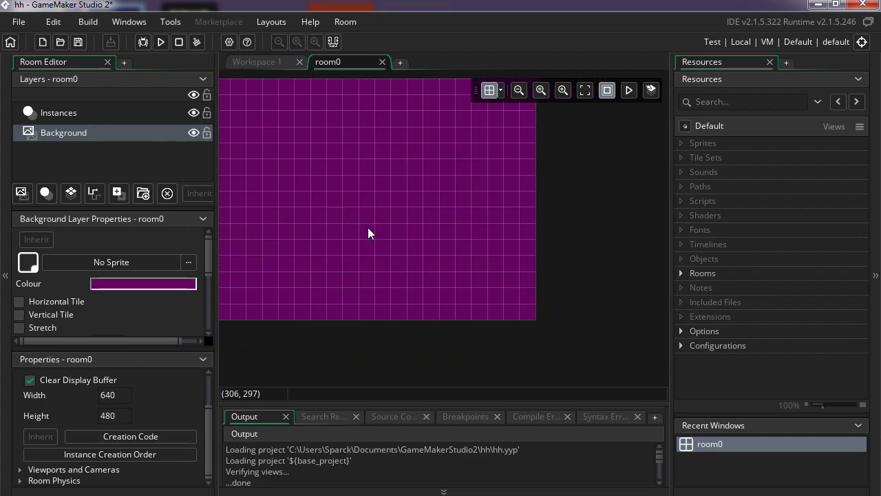
ctrl+scroll(368, 232, down, 1)
middle_drag(374, 219, 387, 237)
ctrl+scroll(395, 235, up, 1)
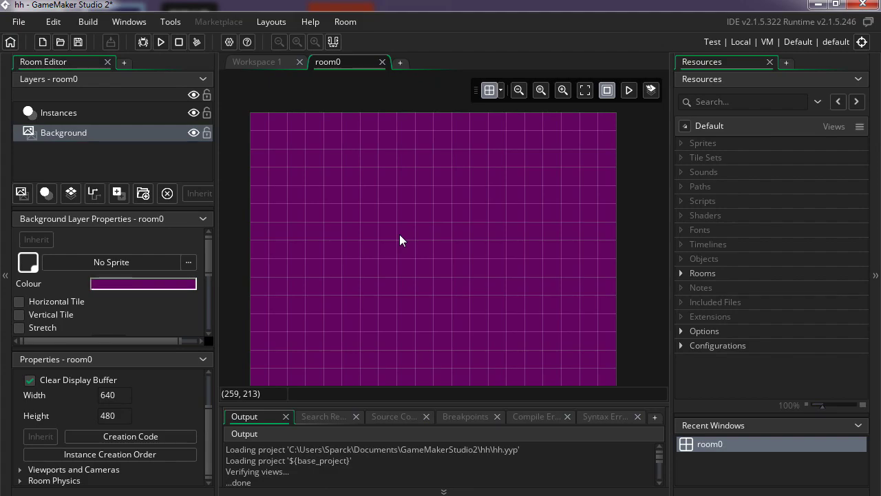
middle_drag(411, 256, 408, 249)
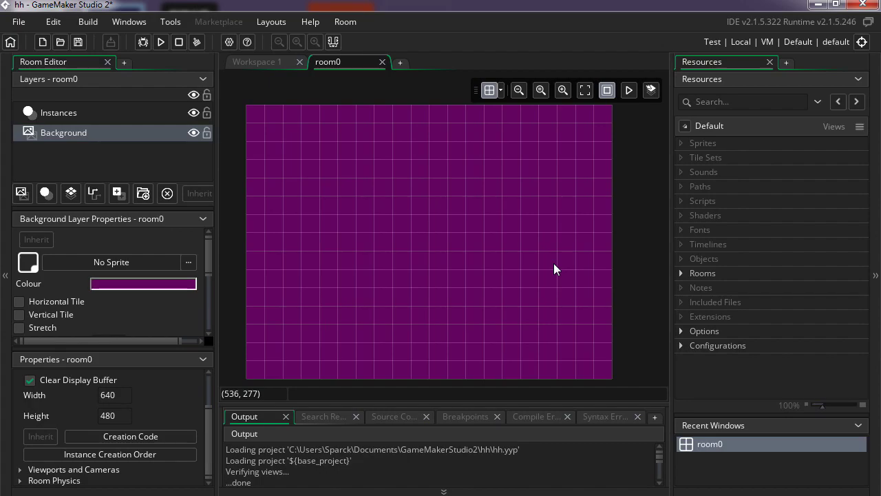
- Create a new 64x64 sprite, sprite0, in the Sprites group and open its blank image
right_click(701, 143)
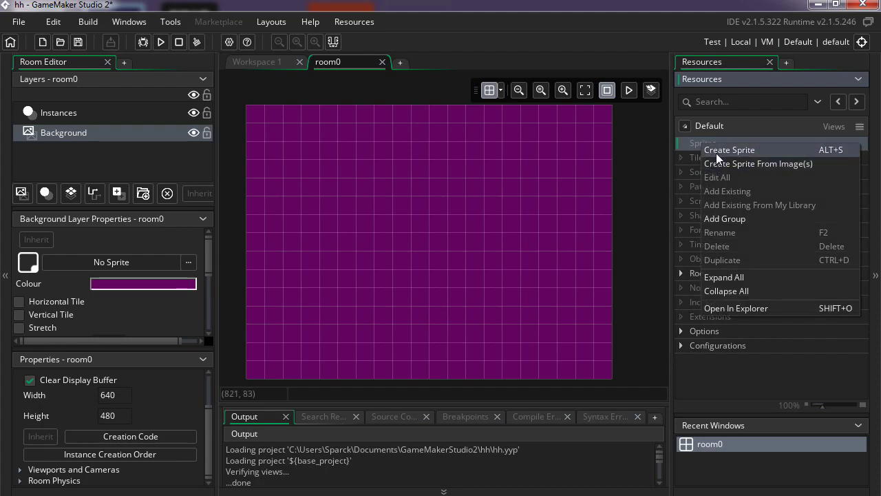
click(716, 153)
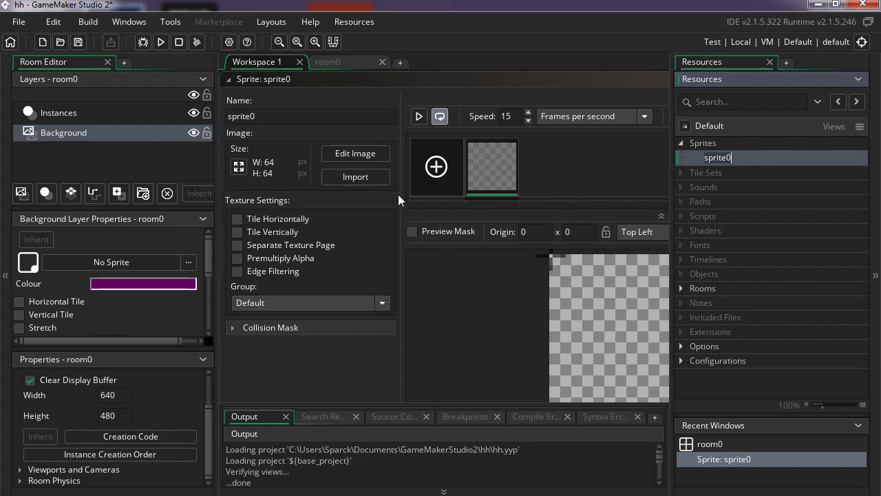
click(356, 154)
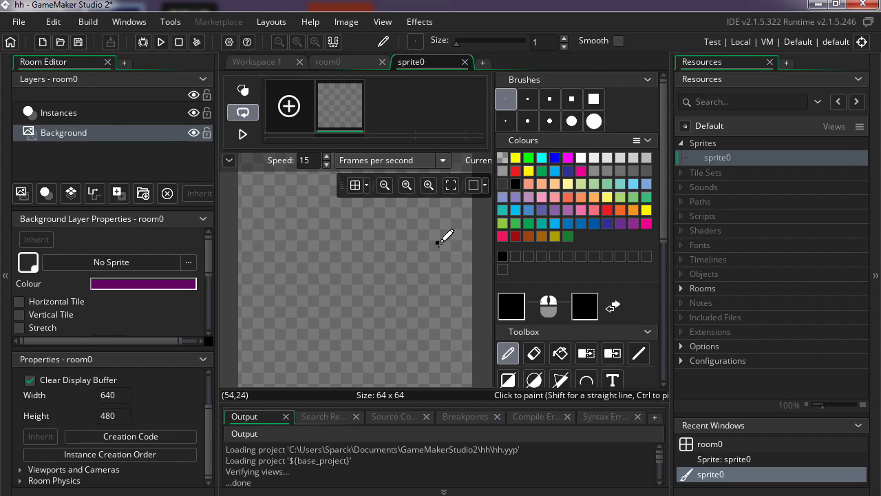
- Pencil the carrot's black outline and its two eyes in a widened editor
drag(670, 239, 782, 240)
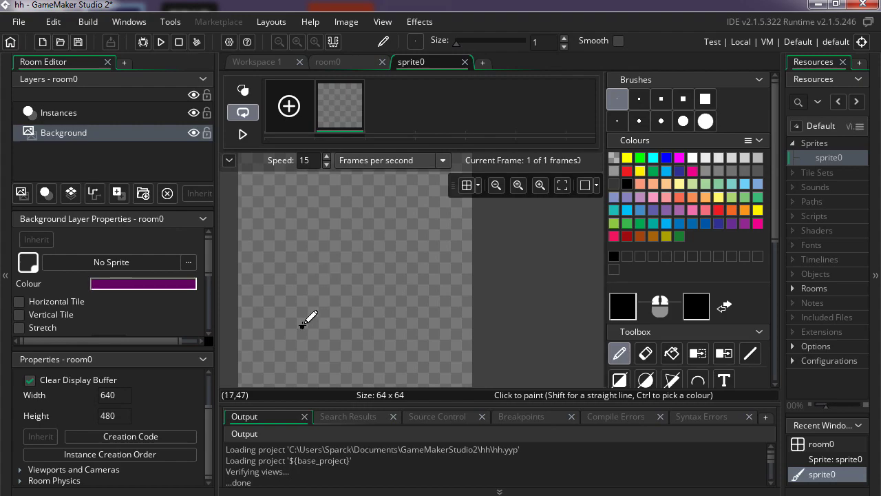
mouse_move(328, 339)
mouse_down()
mouse_move(281, 238)
mouse_move(278, 206)
mouse_move(371, 186)
mouse_move(402, 203)
mouse_move(400, 245)
mouse_move(364, 361)
mouse_move(356, 371)
mouse_move(329, 336)
mouse_up()
mouse_move(313, 227)
mouse_down()
mouse_move(392, 267)
mouse_move(384, 203)
mouse_move(345, 246)
mouse_move(345, 235)
mouse_move(320, 223)
mouse_move(295, 231)
mouse_move(335, 255)
mouse_up()
drag(390, 238, 400, 241)
- Draw two thin legs with solid black feet, redoing the first attempt
drag(338, 352, 335, 386)
mouse_move(377, 350)
mouse_down()
mouse_move(383, 383)
mouse_move(402, 376)
mouse_move(371, 371)
mouse_move(390, 370)
mouse_move(376, 385)
mouse_up()
key(ctrl+z)
key(ctrl+z)
mouse_move(337, 355)
mouse_down()
mouse_move(336, 377)
mouse_move(348, 383)
mouse_up()
drag(380, 380, 385, 376)
- Add extra strokes to both legs after undoing a bold eyebrow attempt
mouse_move(294, 227)
mouse_down()
mouse_move(361, 215)
mouse_move(353, 225)
mouse_up()
key(ctrl+z)
key(ctrl+z)
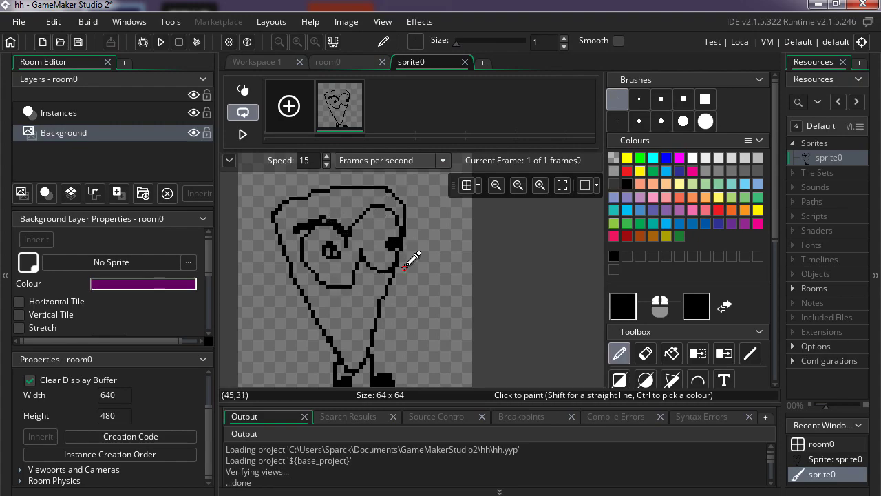
drag(312, 319, 308, 342)
drag(393, 305, 398, 337)
click(693, 157)
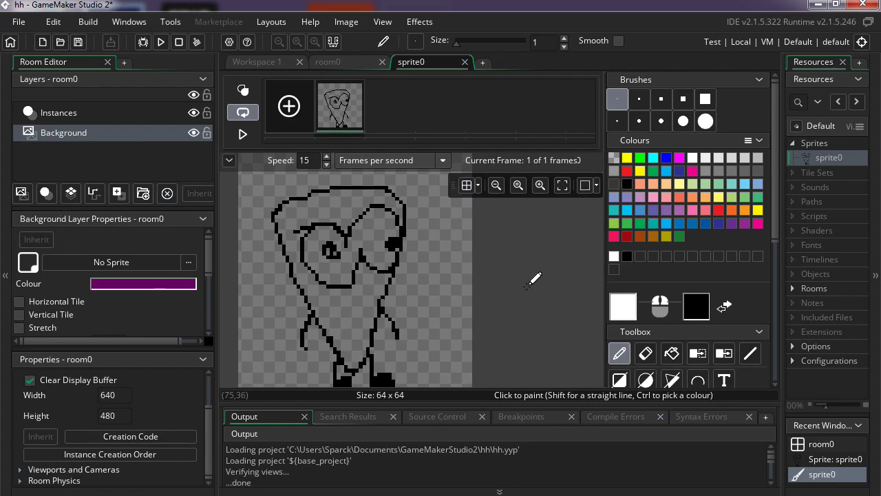
scroll(778, 229, down, 3)
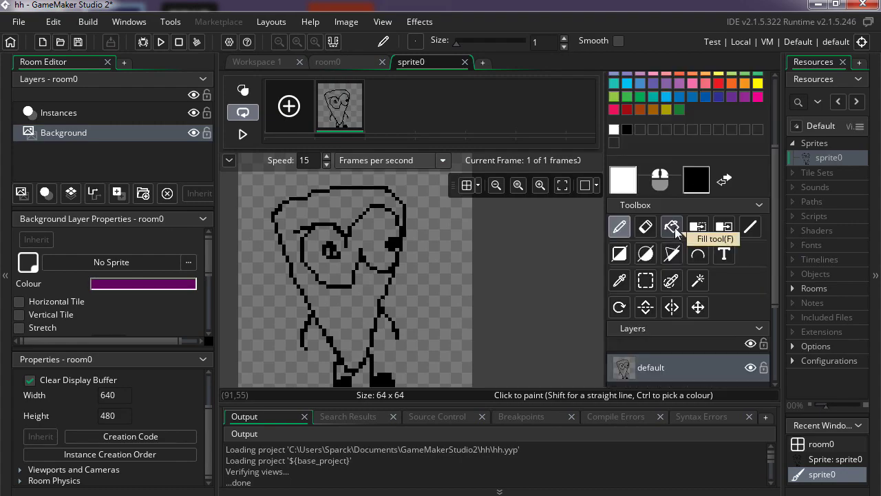
- Flood-fill the carrot head orange, after undoing a mistaken white fill
click(671, 226)
click(366, 305)
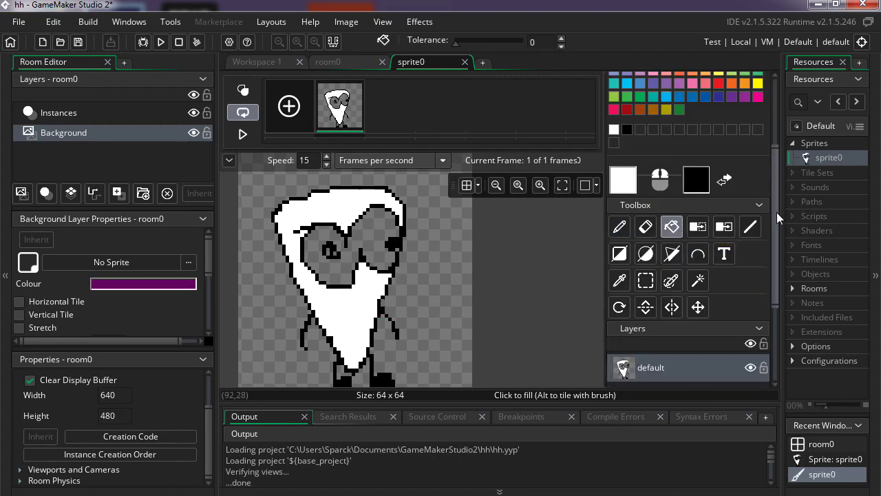
key(ctrl+z)
scroll(777, 212, up, 3)
click(734, 144)
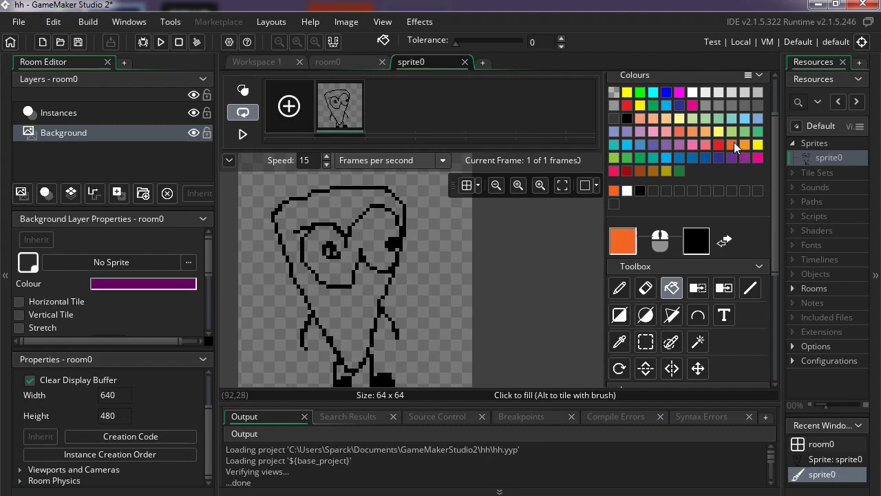
click(354, 200)
- Fill the eyes white, then return to the Pencil with black
ctrl+click(434, 309)
click(400, 230)
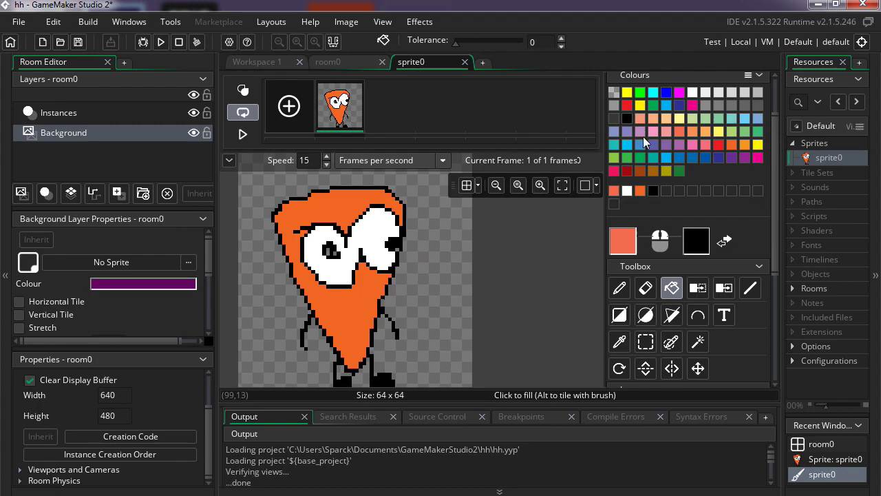
click(619, 288)
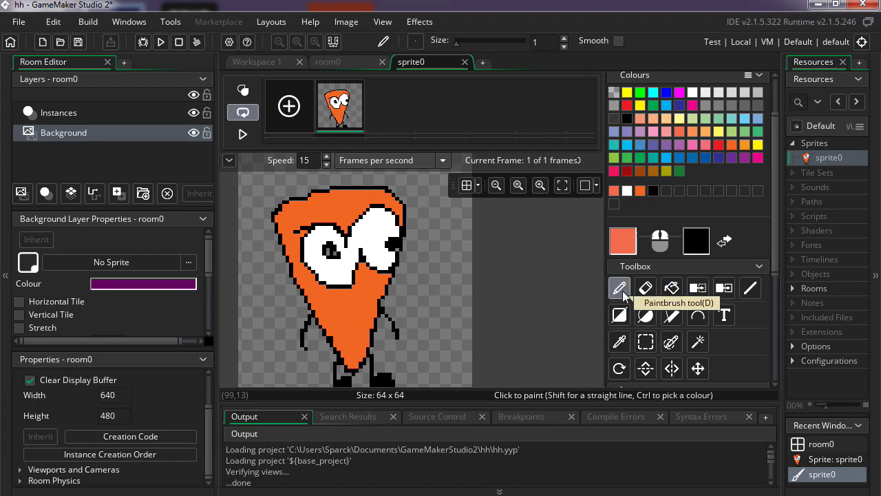
click(626, 118)
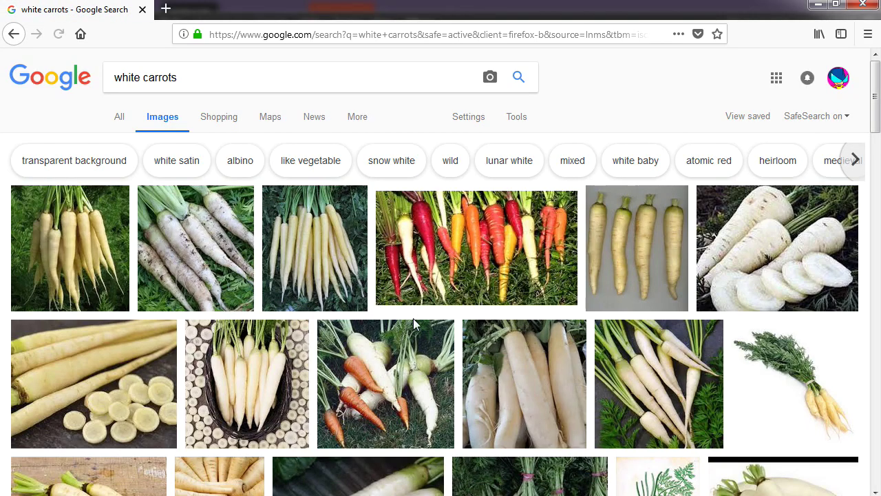
- Browse the 'white carrots' image results, view the basket photo, then return to GameMaker
scroll(486, 360, down, 5)
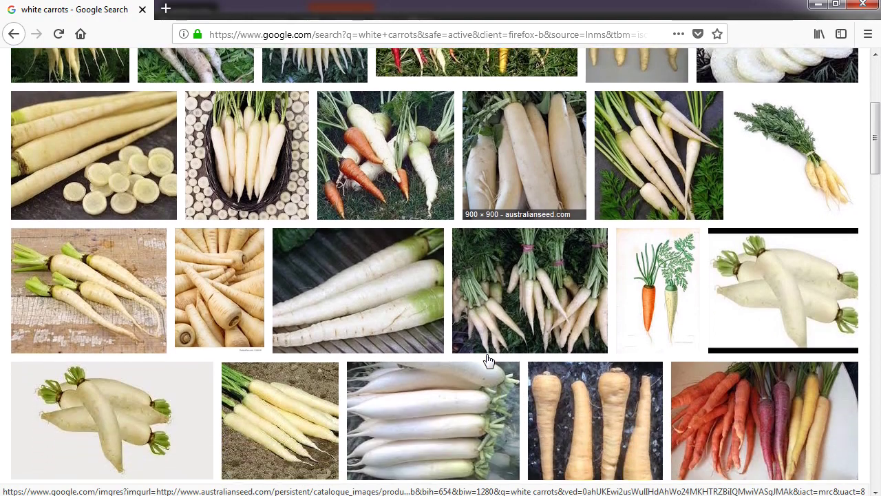
scroll(486, 353, down, 3)
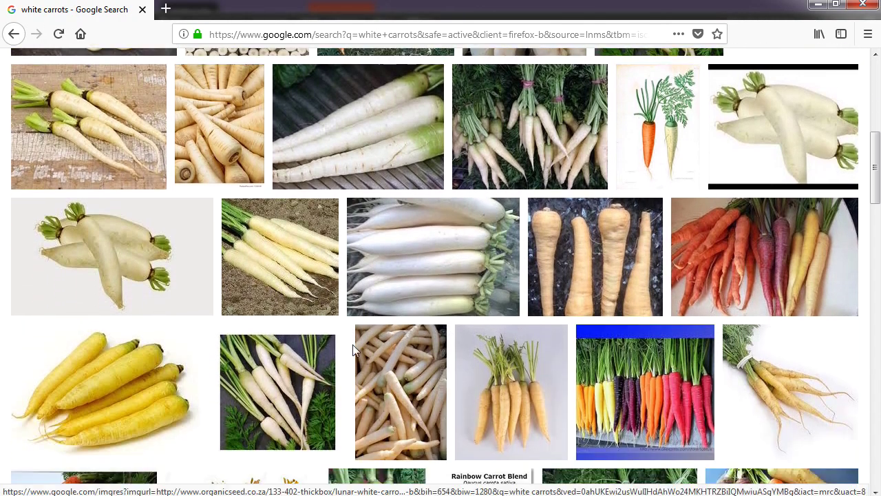
scroll(352, 344, up, 5)
scroll(353, 345, up, 2)
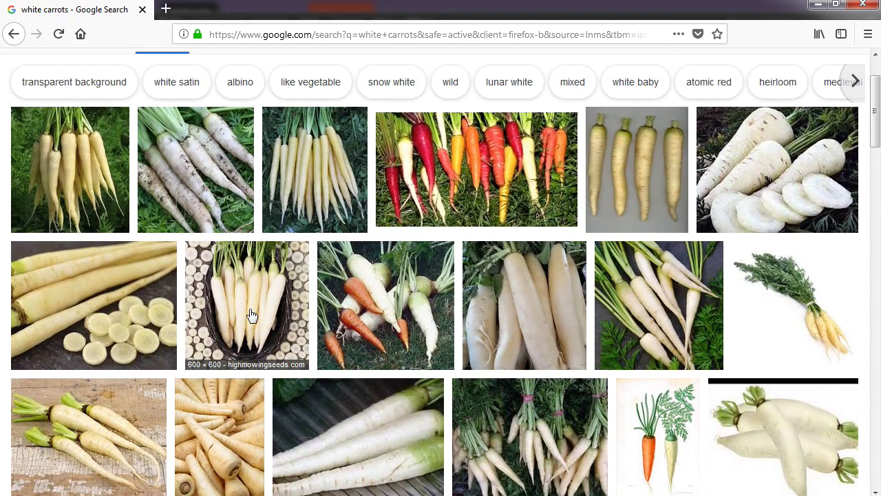
click(295, 343)
key(alt+Tab)
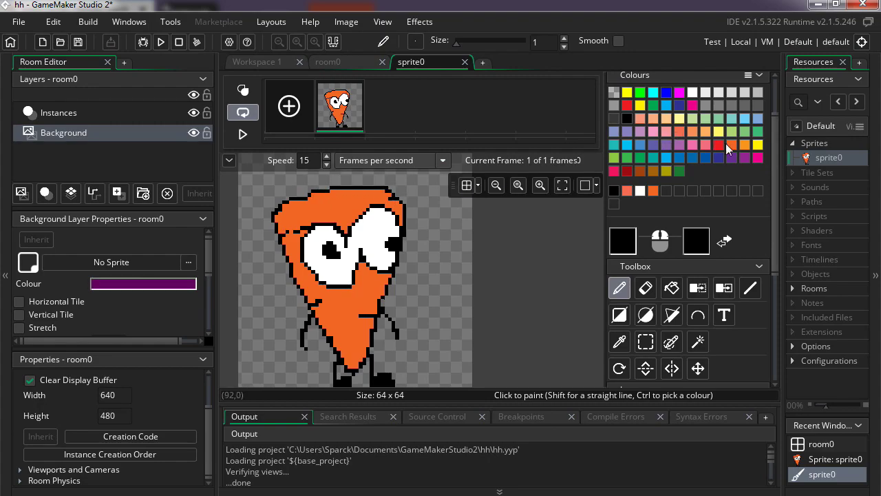
- Pencil a small green leaf on the carrot's head and add black pixels over it
click(679, 171)
mouse_move(335, 174)
mouse_down()
mouse_move(326, 191)
mouse_move(315, 181)
mouse_up()
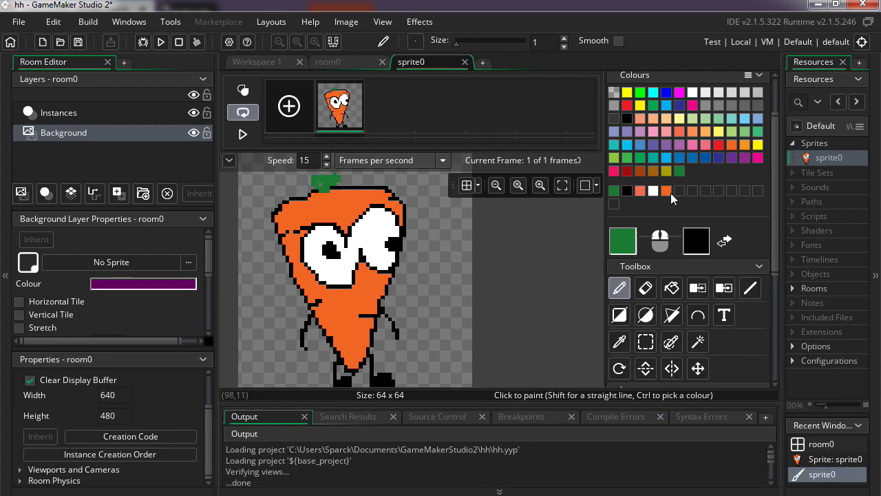
click(627, 118)
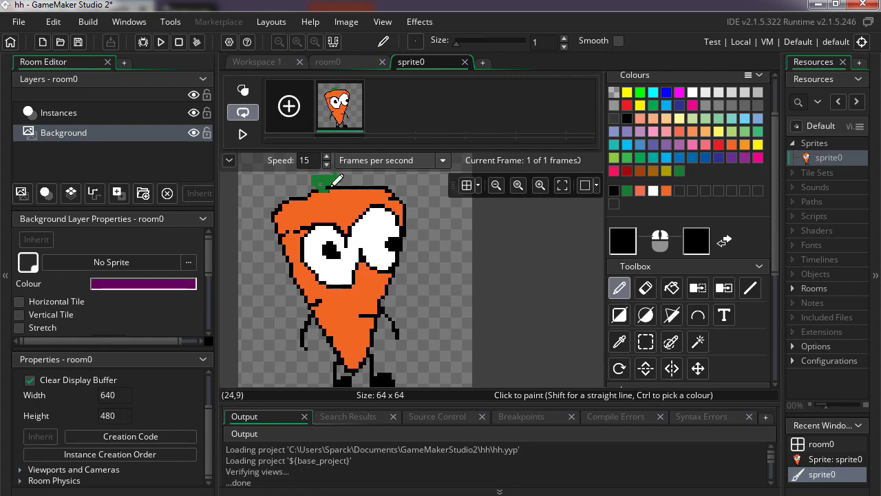
drag(322, 185, 333, 182)
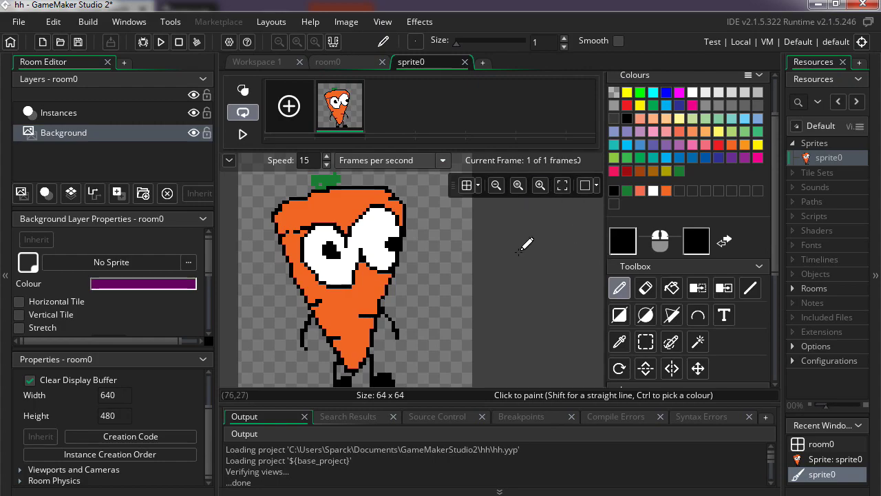
- Darken the carrot's orange swatch to CE551C
click(733, 148)
double_click(633, 252)
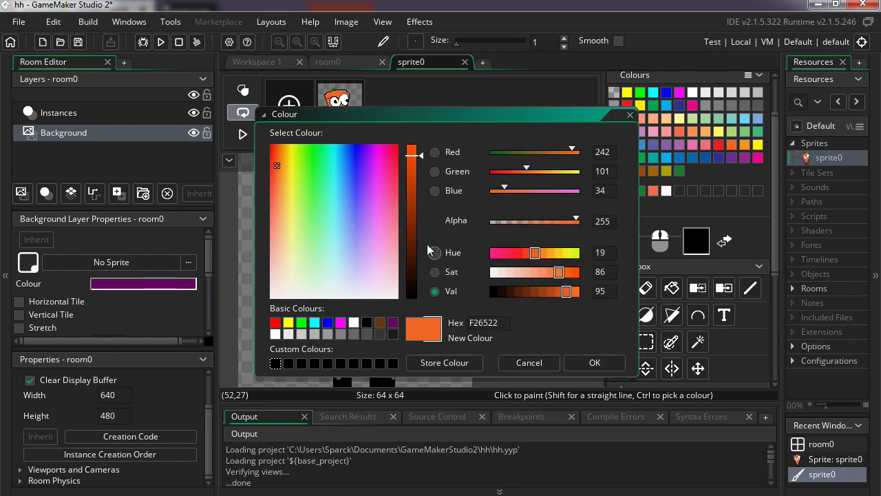
click(416, 166)
click(418, 174)
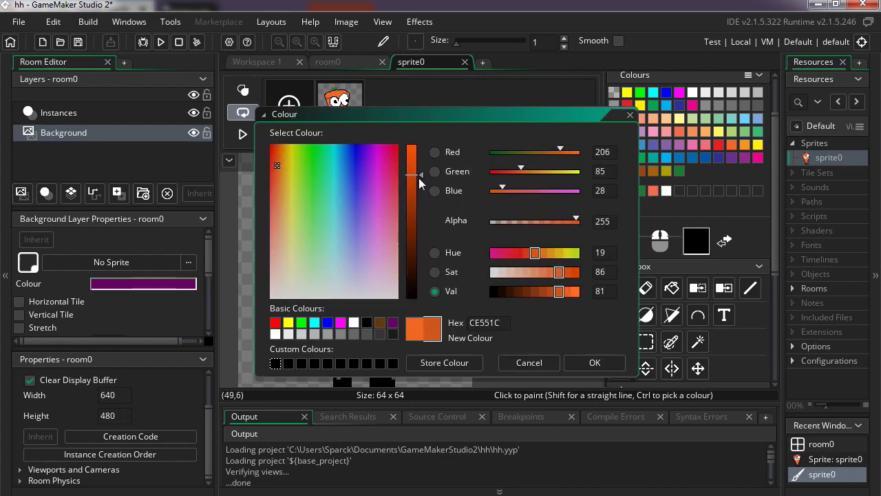
click(582, 361)
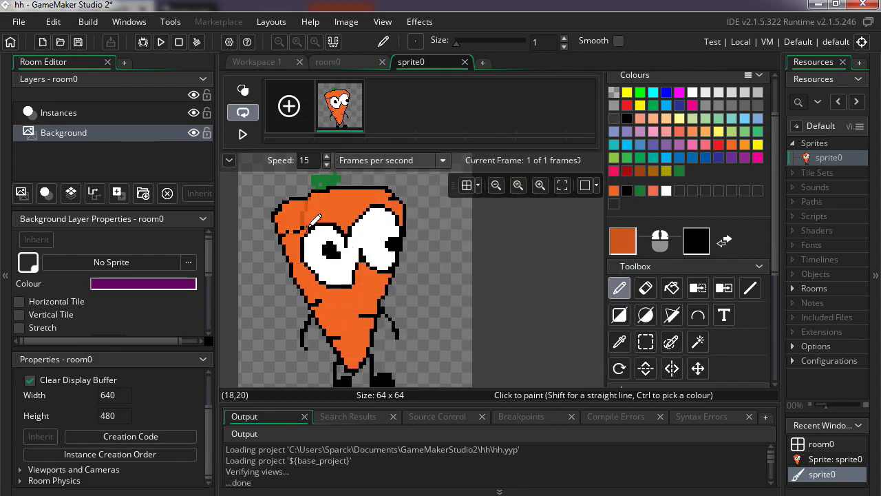
- Shade the carrot's left side darker orange with a line down the body and a fill
mouse_move(333, 277)
mouse_down()
mouse_move(332, 307)
mouse_move(350, 329)
mouse_move(357, 363)
mouse_up()
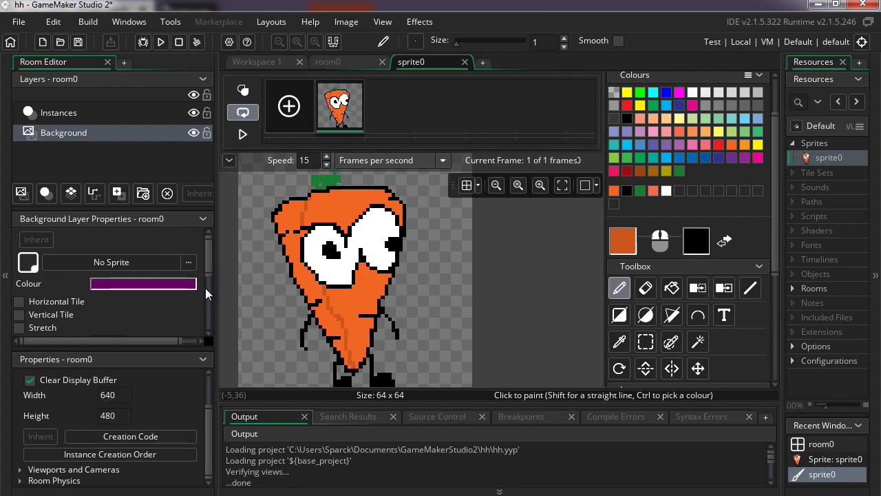
click(296, 210)
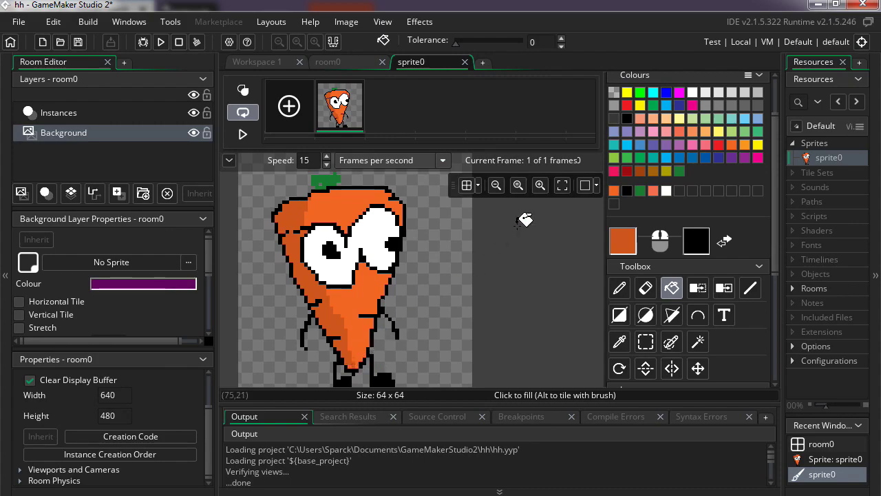
click(619, 287)
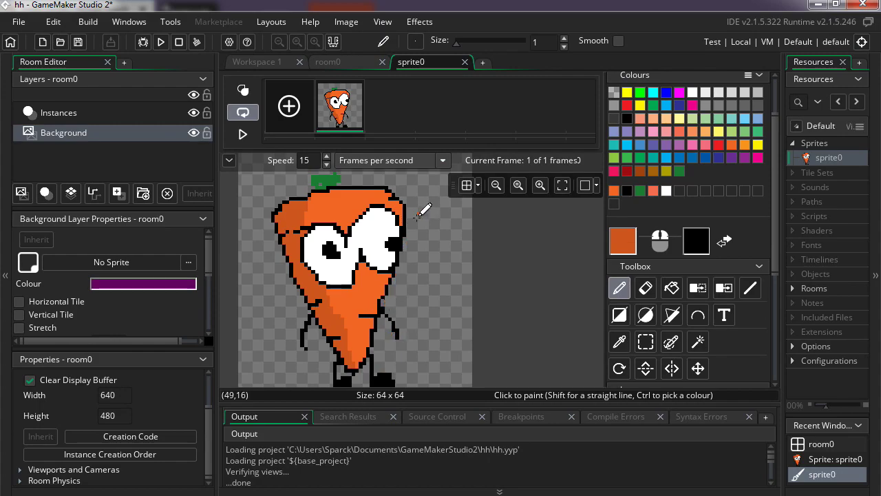
scroll(330, 241, up, 1)
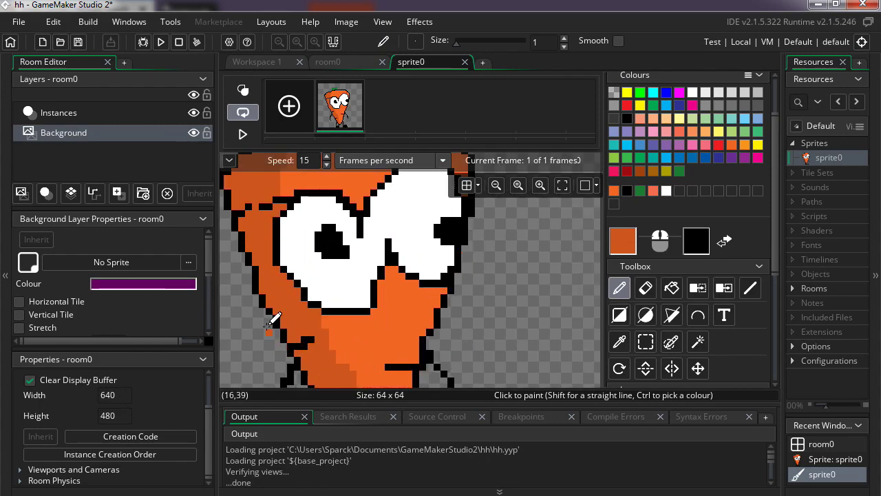
scroll(399, 319, down, 2)
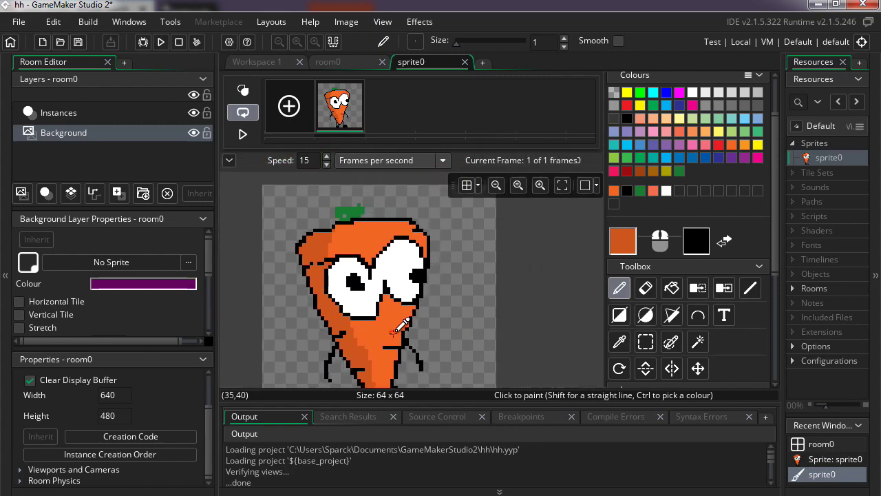
scroll(416, 340, down, 2)
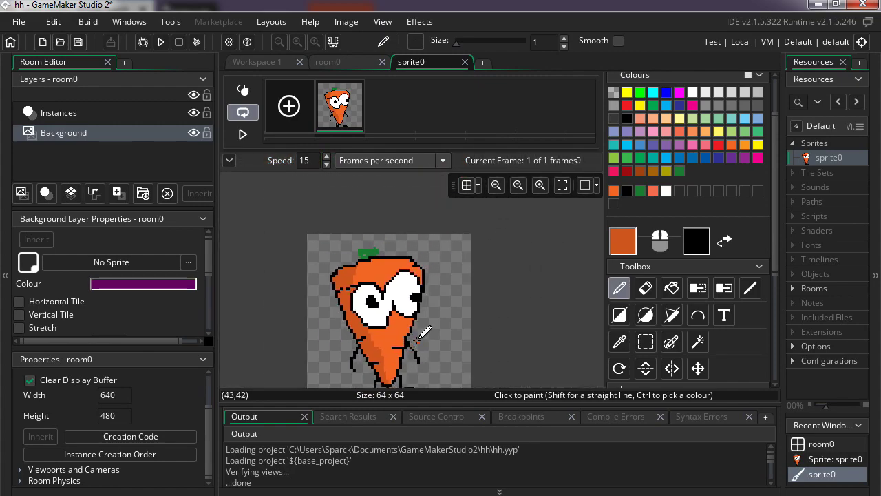
scroll(420, 334, up, 3)
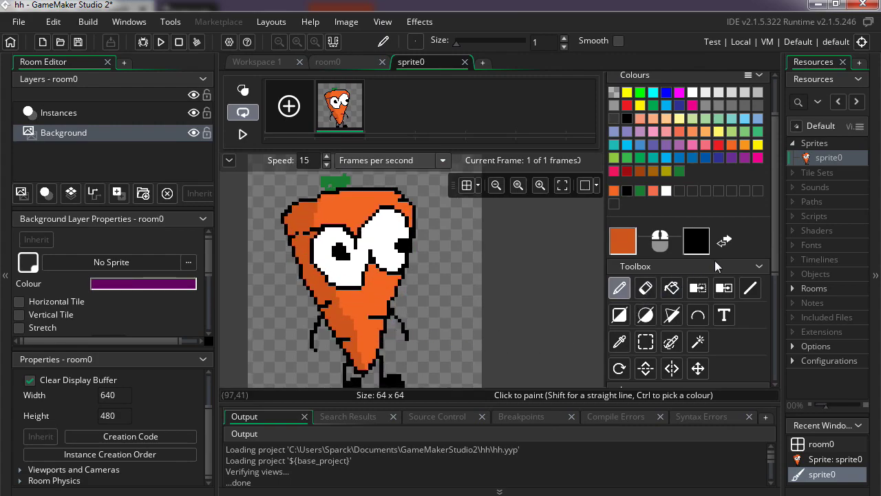
right_click(816, 274)
- Create object0 with sprite0 as its sprite, then open room0 from Rooms
click(742, 284)
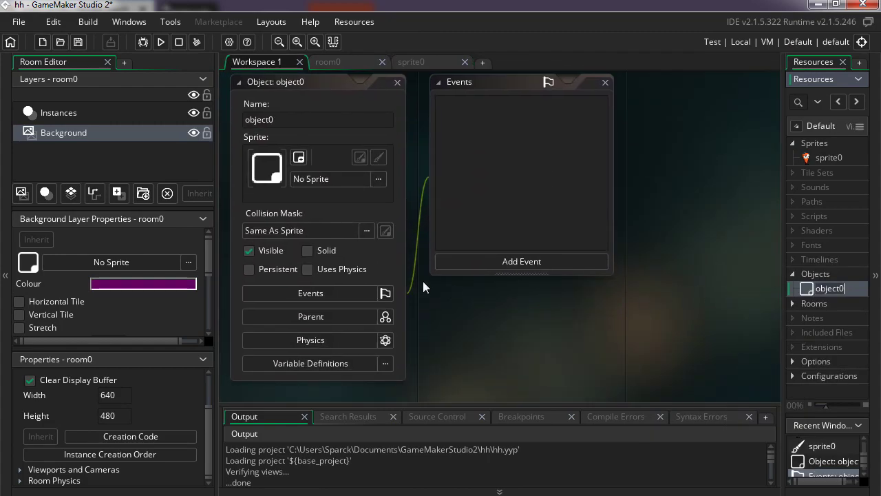
click(373, 181)
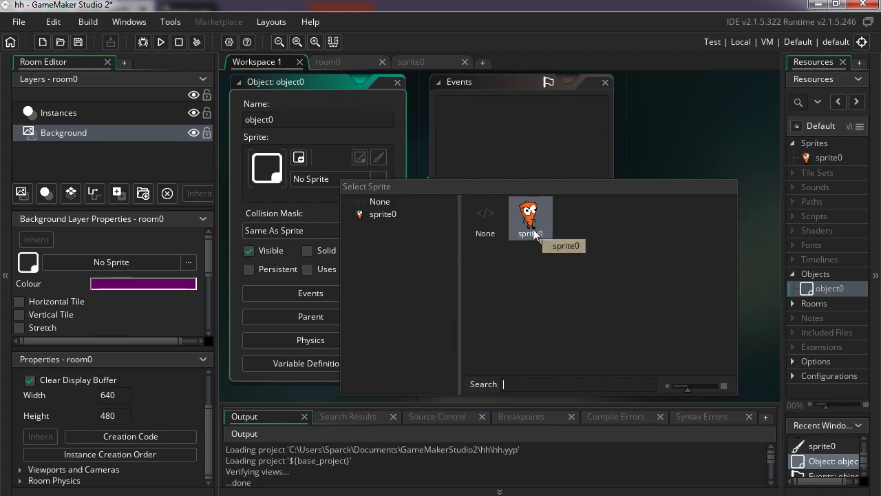
click(530, 219)
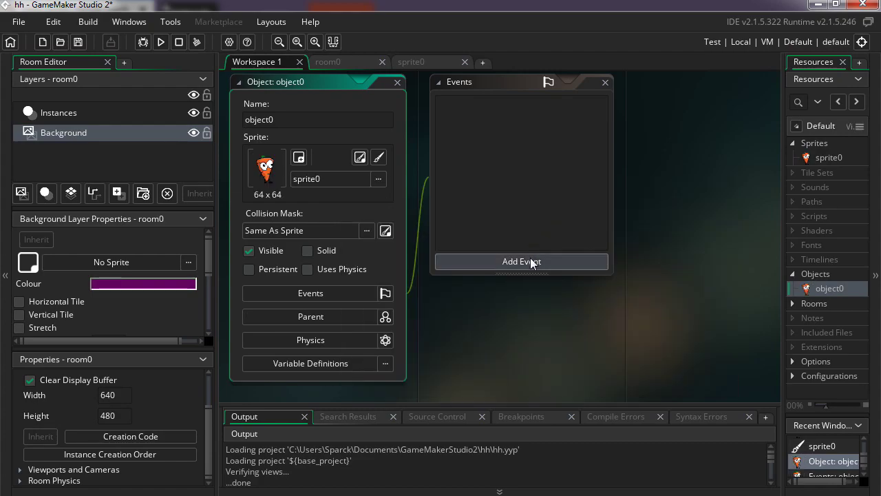
click(793, 303)
double_click(820, 317)
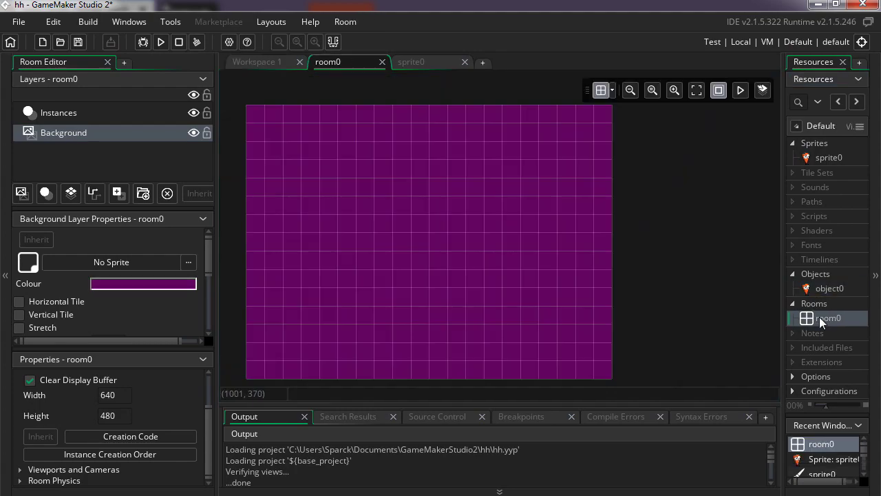
click(823, 289)
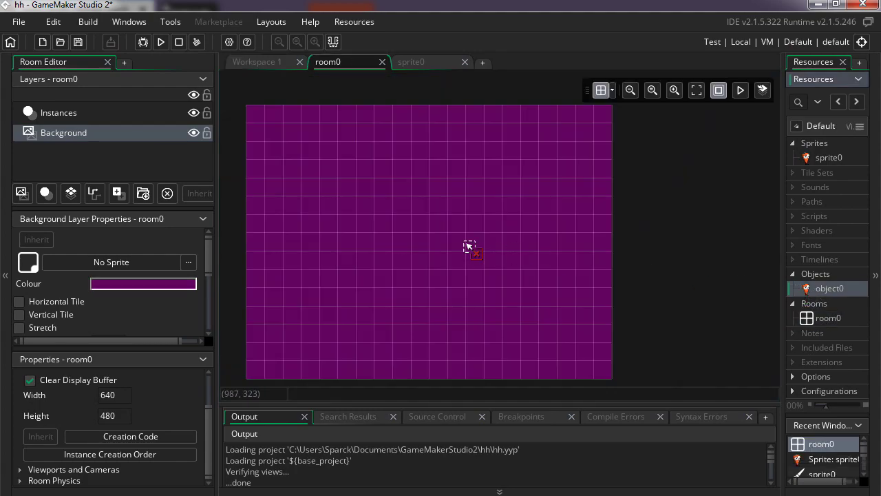
drag(469, 247, 469, 247)
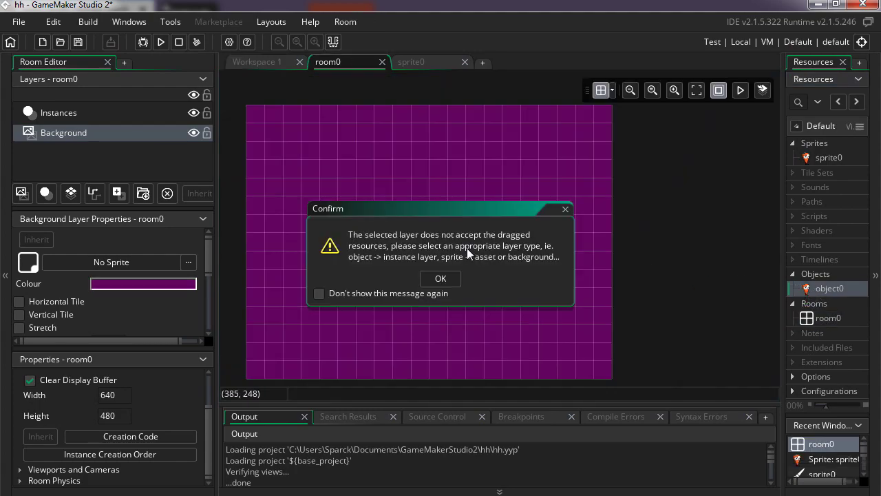
click(446, 279)
click(104, 117)
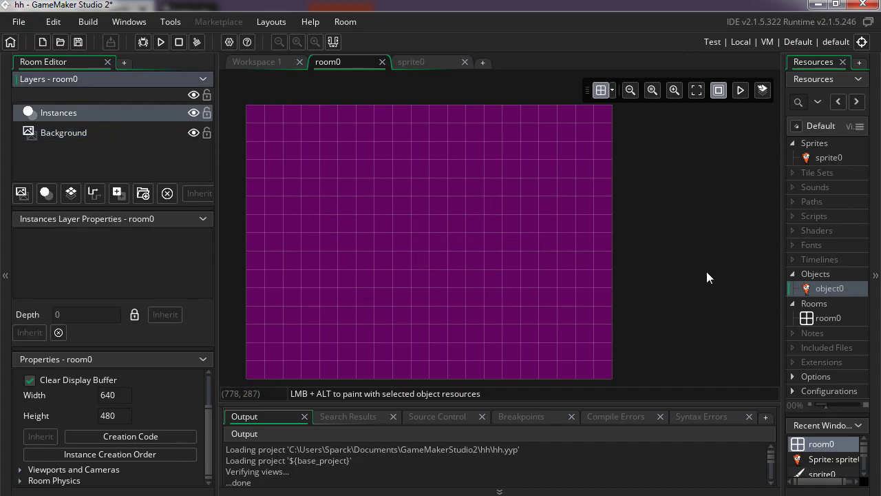
drag(811, 292, 435, 250)
ctrl+scroll(446, 258, up, 5)
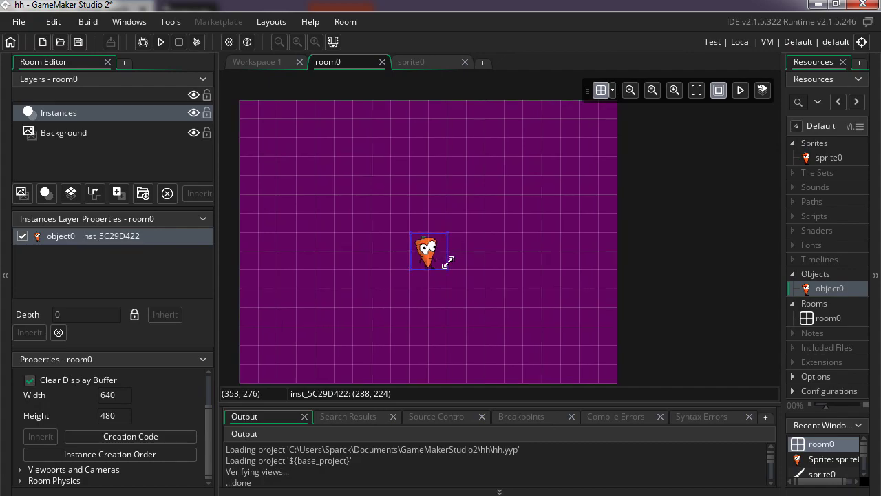
ctrl+scroll(431, 295, up, 1)
middle_drag(434, 301, 475, 330)
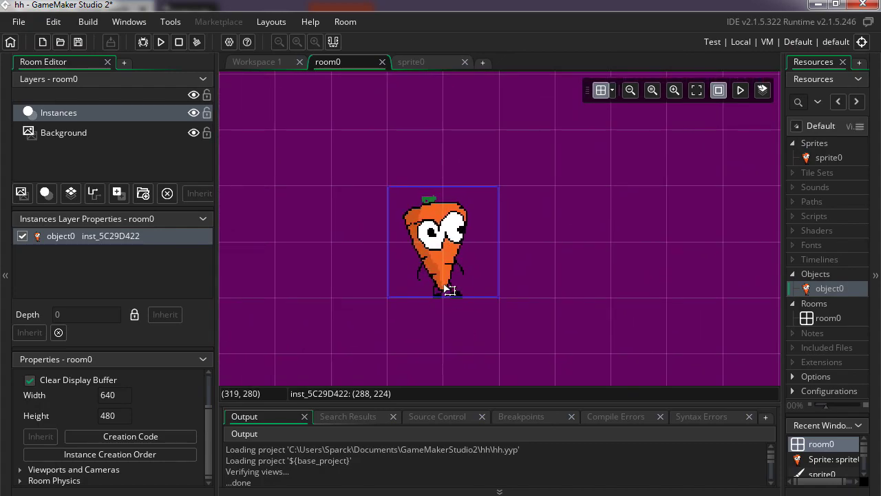
ctrl+scroll(454, 276, down, 3)
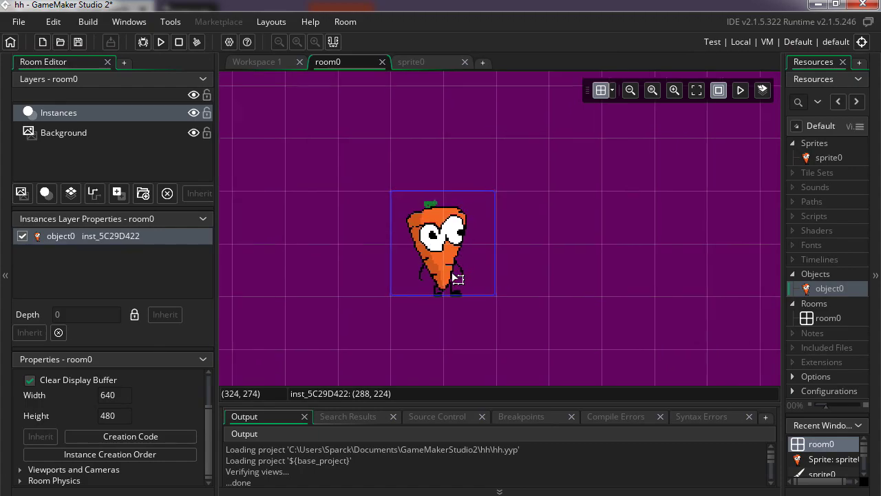
ctrl+scroll(511, 289, down, 2)
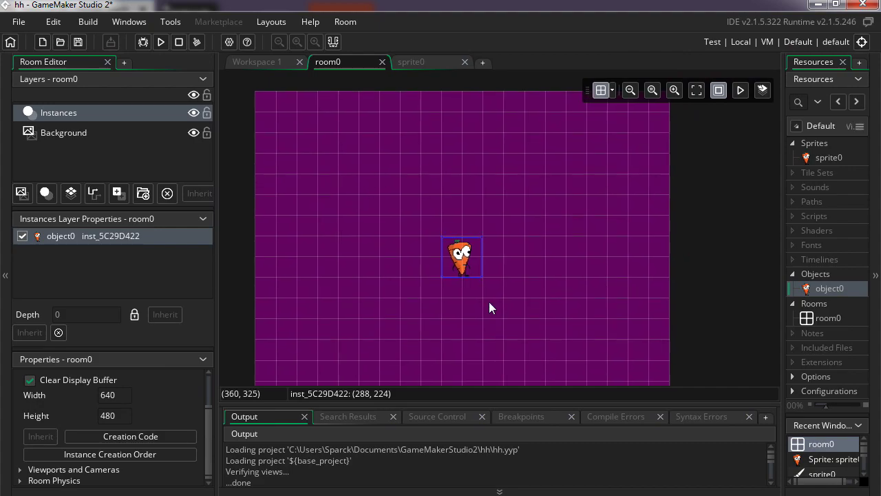
click(824, 160)
right_click(823, 160)
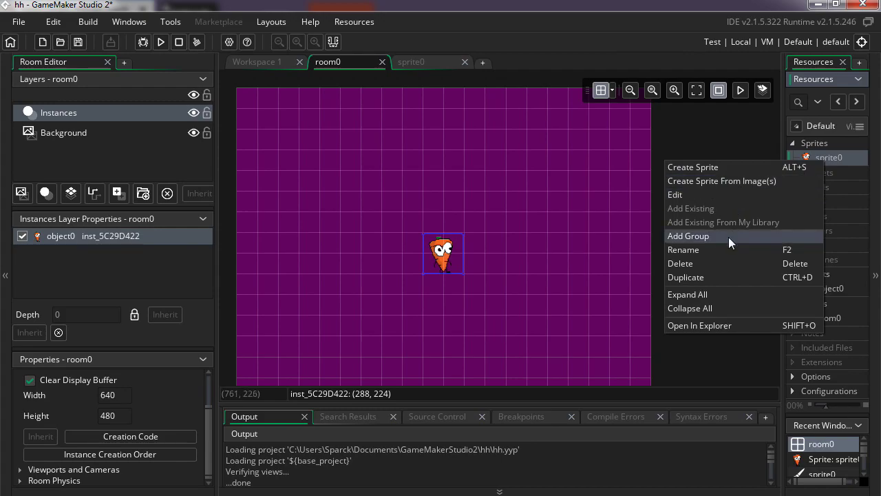
- Duplicate sprite0 as sprite01, add a second frame, and open it in the image editor
click(715, 276)
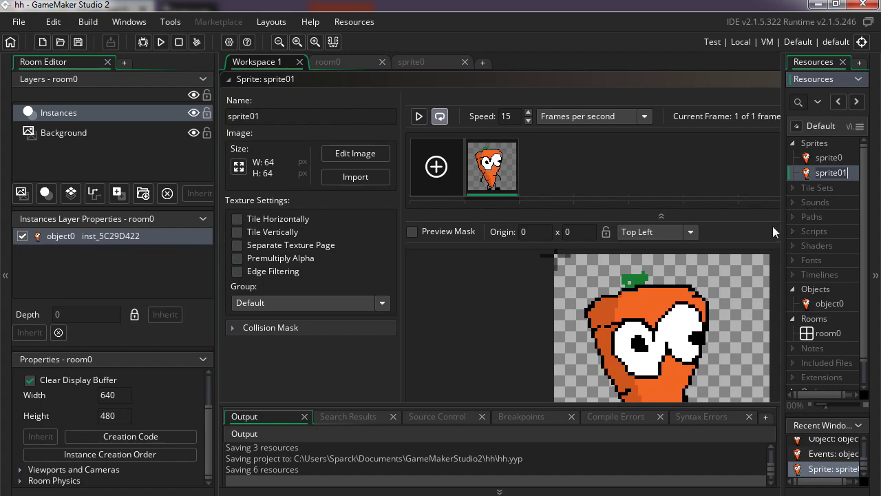
right_click(501, 180)
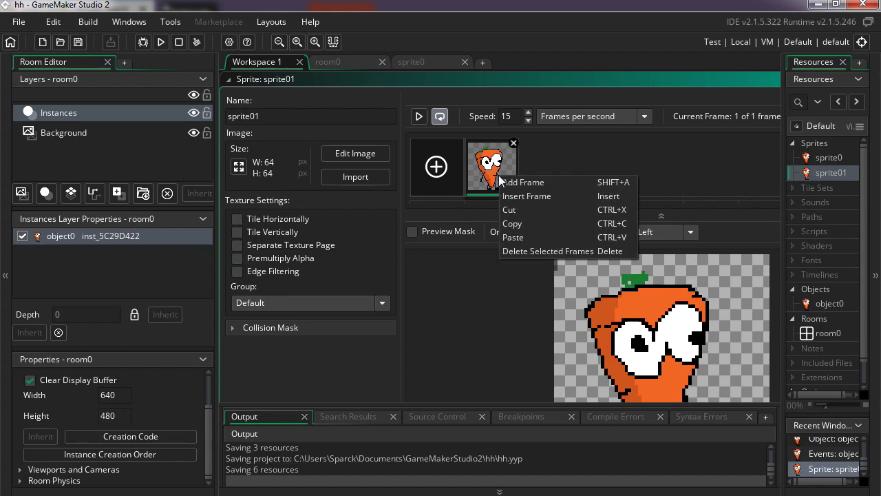
click(538, 184)
click(556, 182)
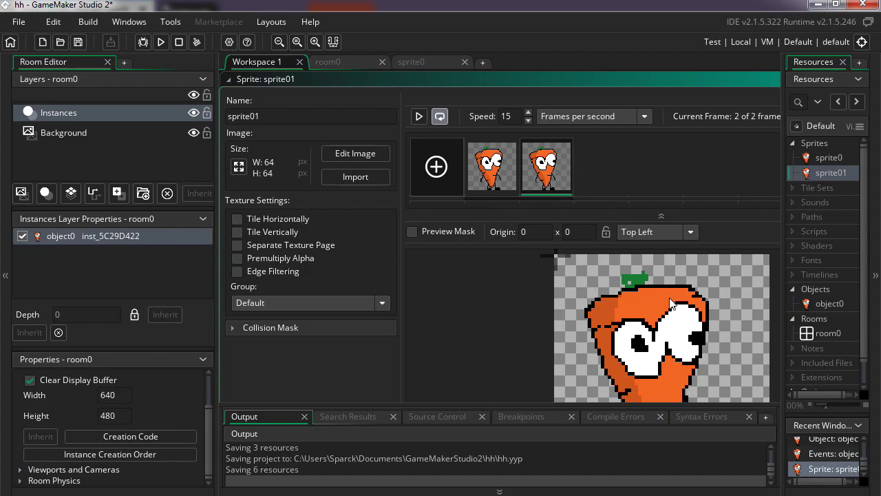
middle_drag(648, 336, 535, 267)
double_click(537, 255)
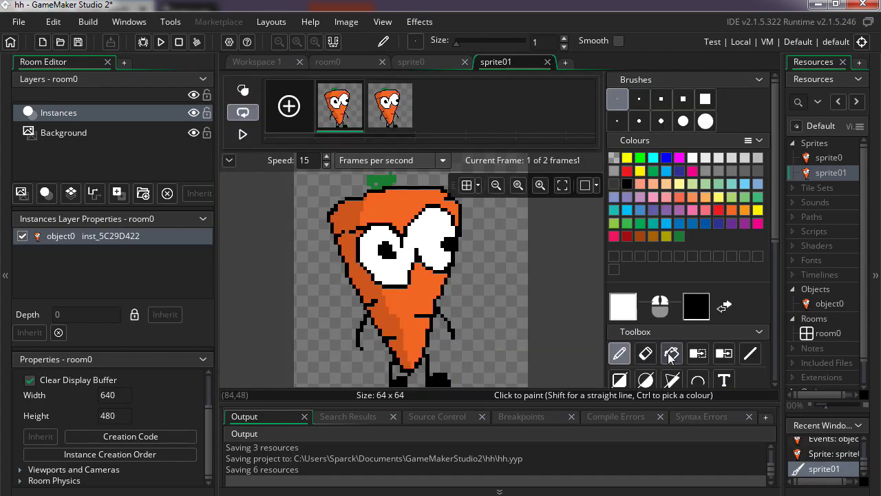
- With onion skinning on, redraw frame 1's carrot legs in black as a striding pose
click(646, 353)
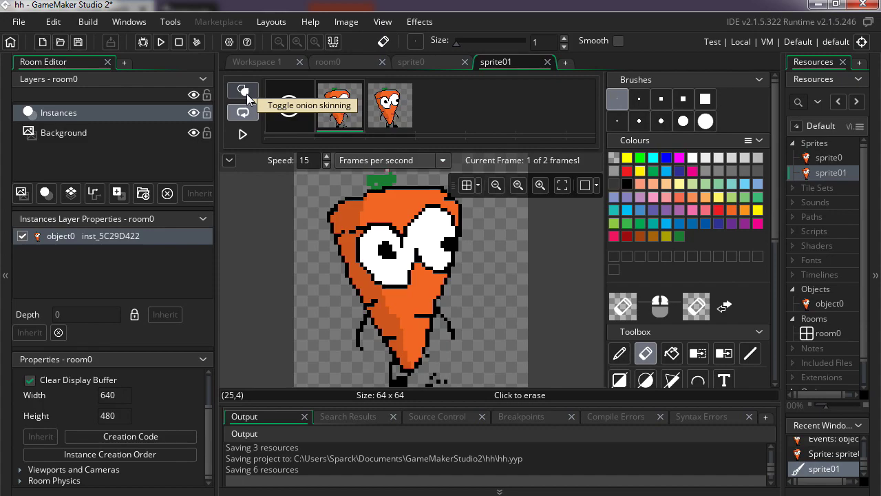
click(247, 93)
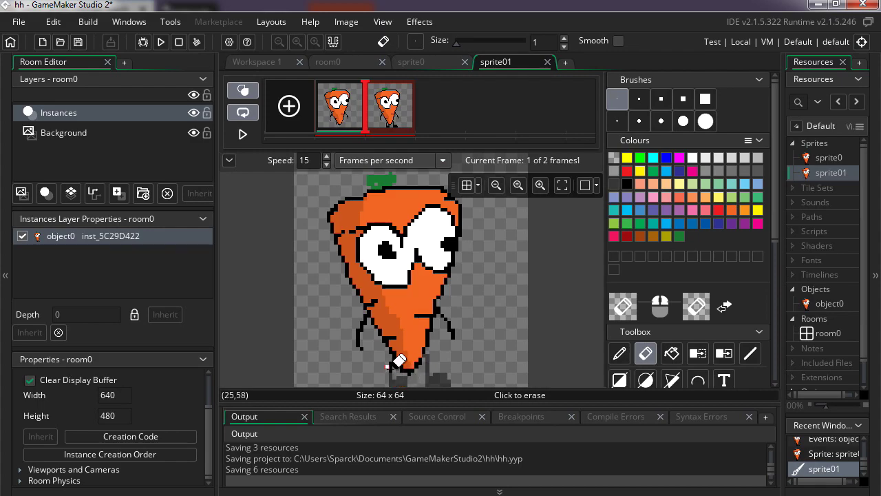
key(d)
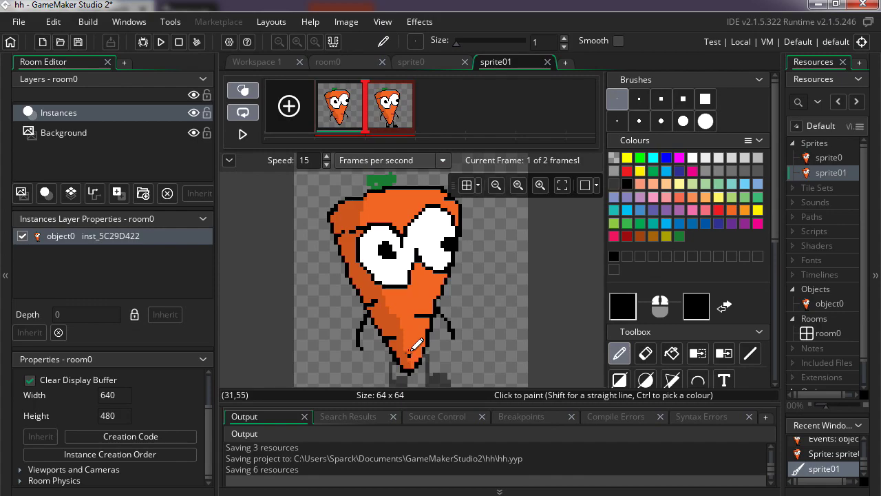
mouse_move(411, 348)
mouse_down()
mouse_move(456, 393)
mouse_move(458, 367)
mouse_up()
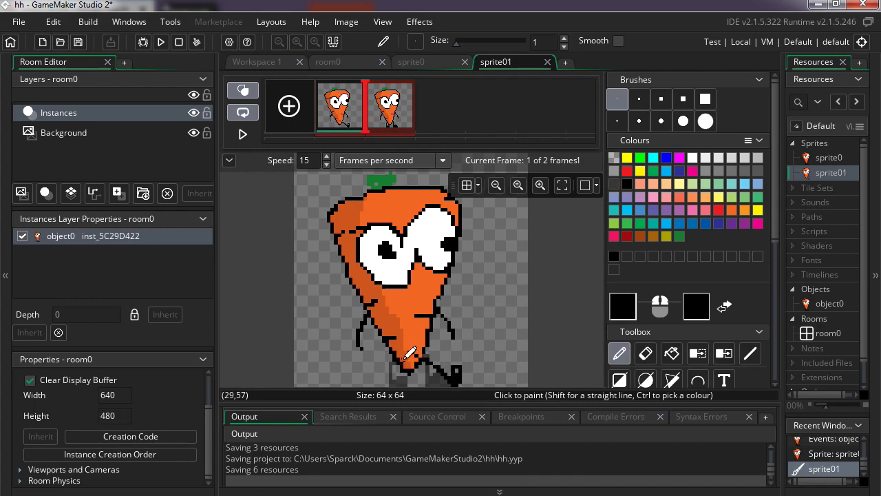
drag(380, 379, 390, 372)
scroll(780, 275, down, 3)
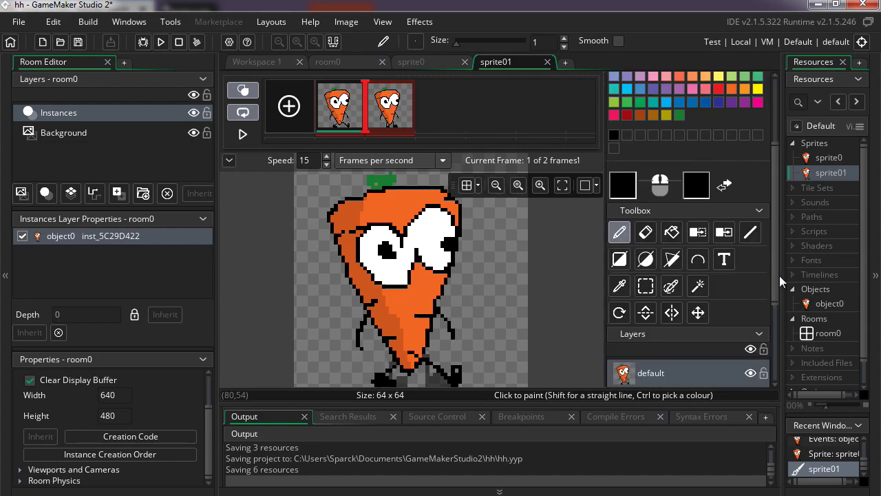
- Shift frame 1's carrot upper body slightly down over the new legs, then play the two-frame preview
click(645, 286)
drag(561, 328, 228, 157)
drag(390, 275, 389, 295)
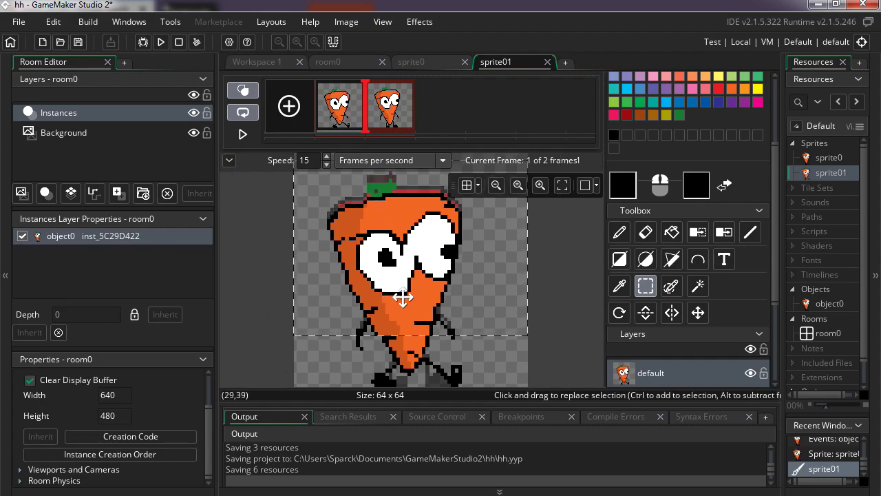
click(619, 232)
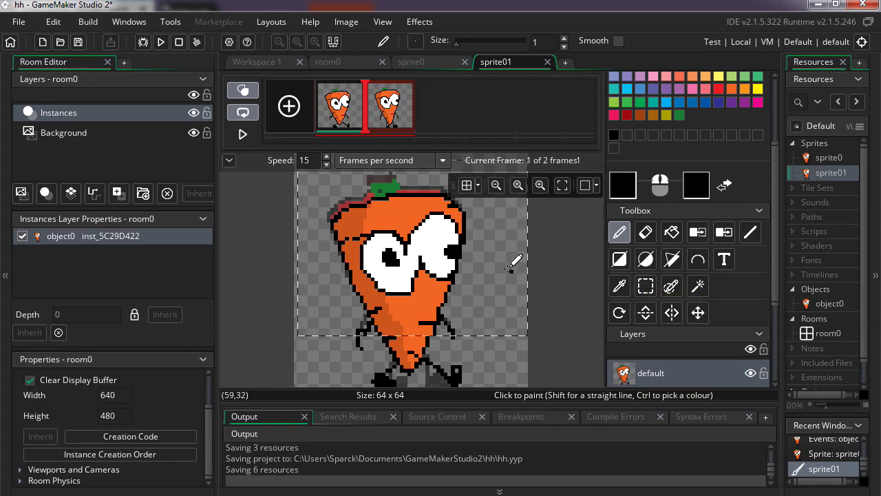
click(646, 287)
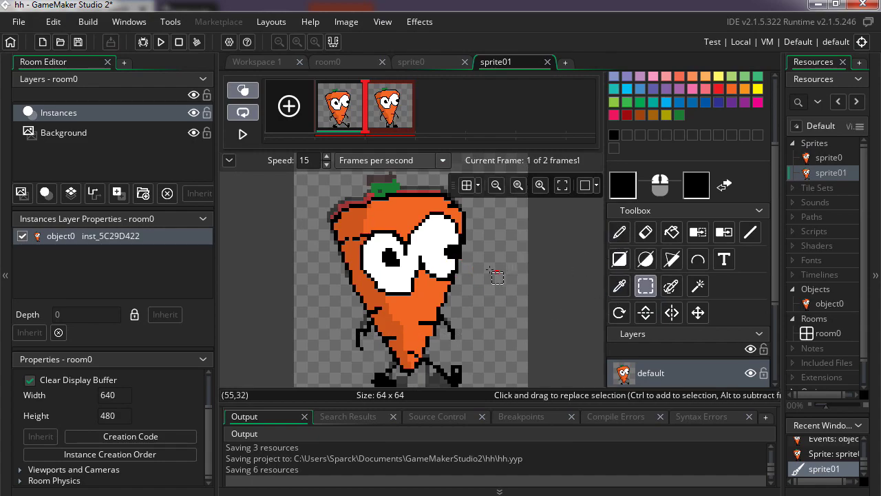
click(243, 134)
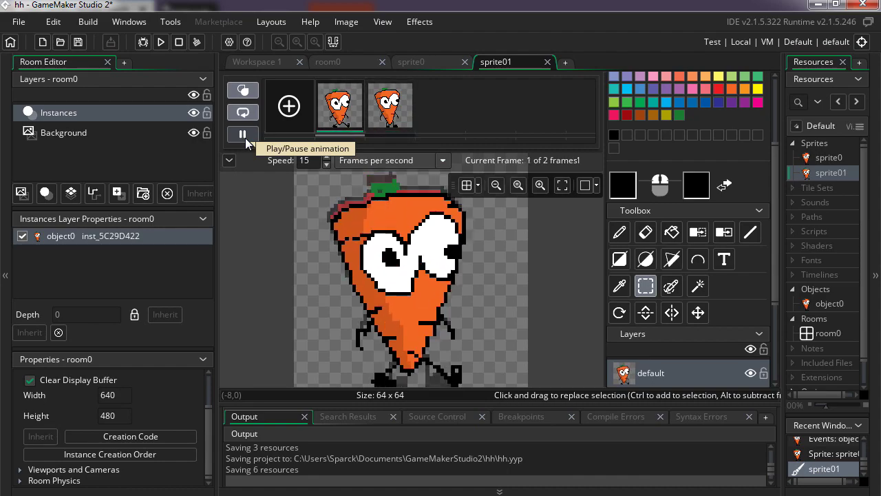
- Stop the walk preview and flip between frames 1 and 2 to compare striding and standing poses
click(243, 135)
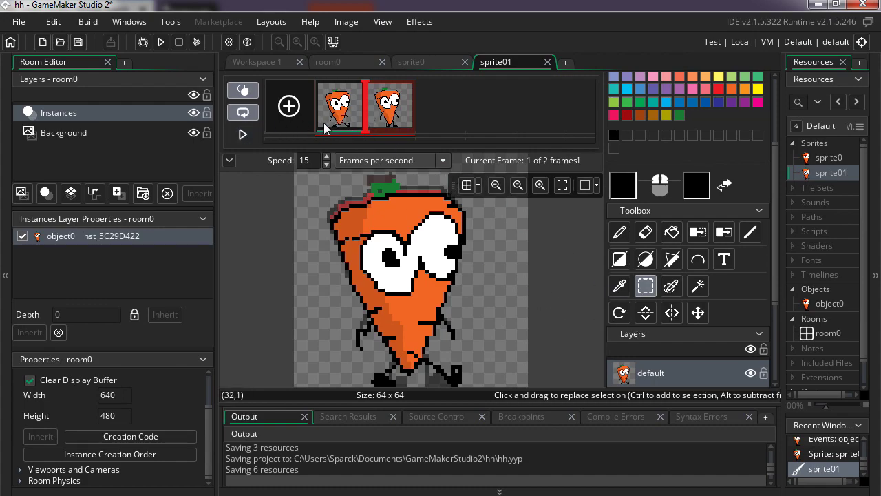
shift+click(398, 121)
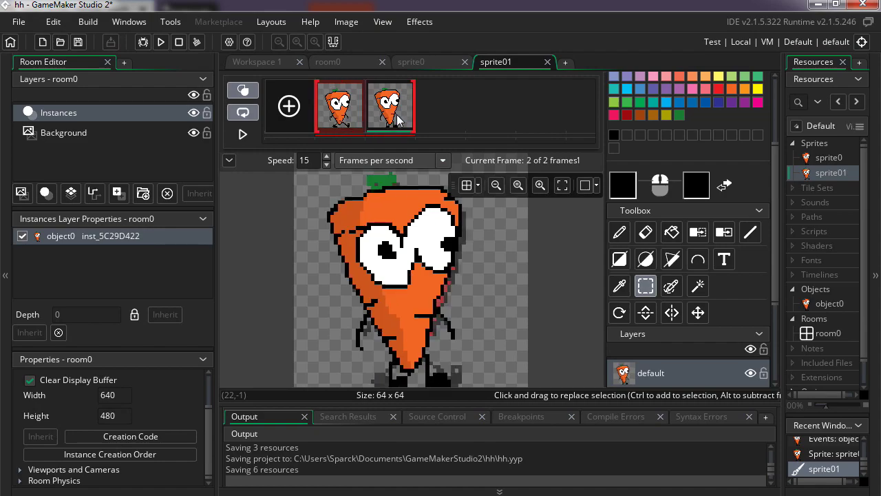
click(342, 117)
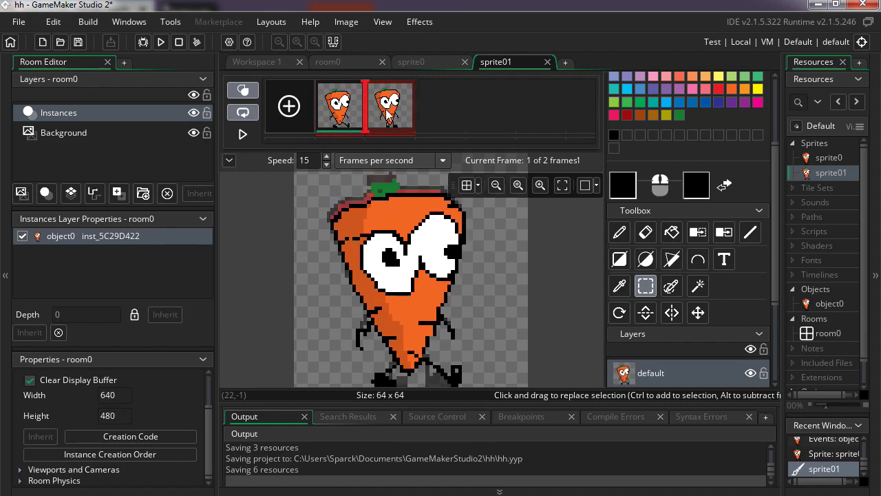
drag(387, 116, 390, 117)
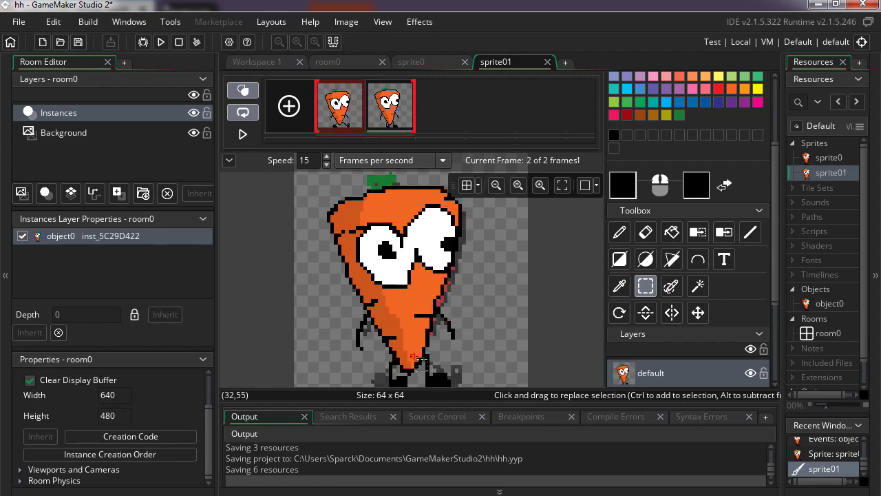